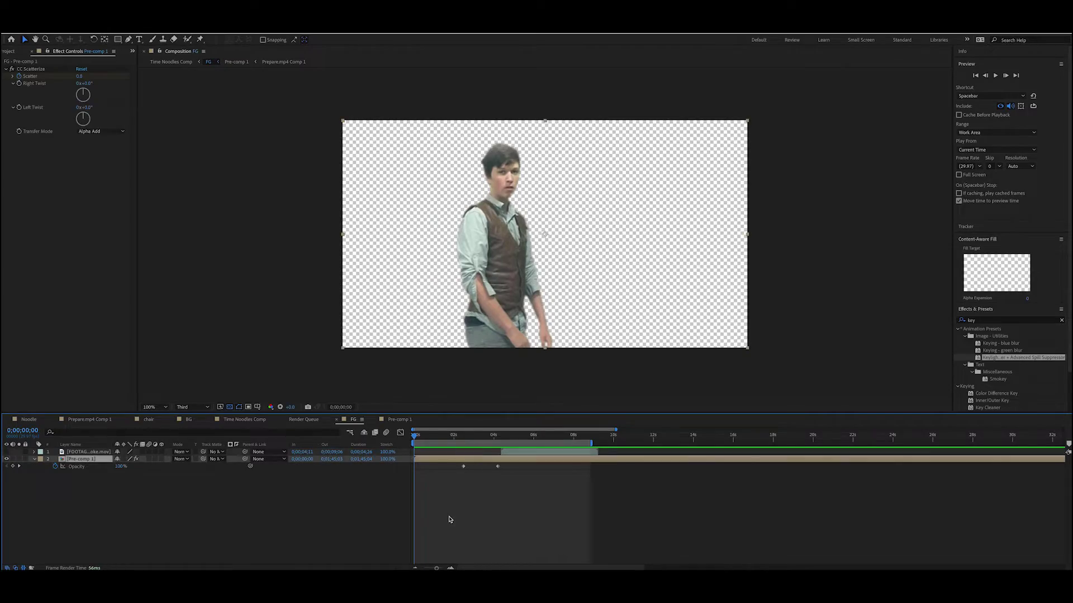
Paste in the Noodles 1 CC Hair layer, start it at 0s, and hide it.
key("ctrl+v")
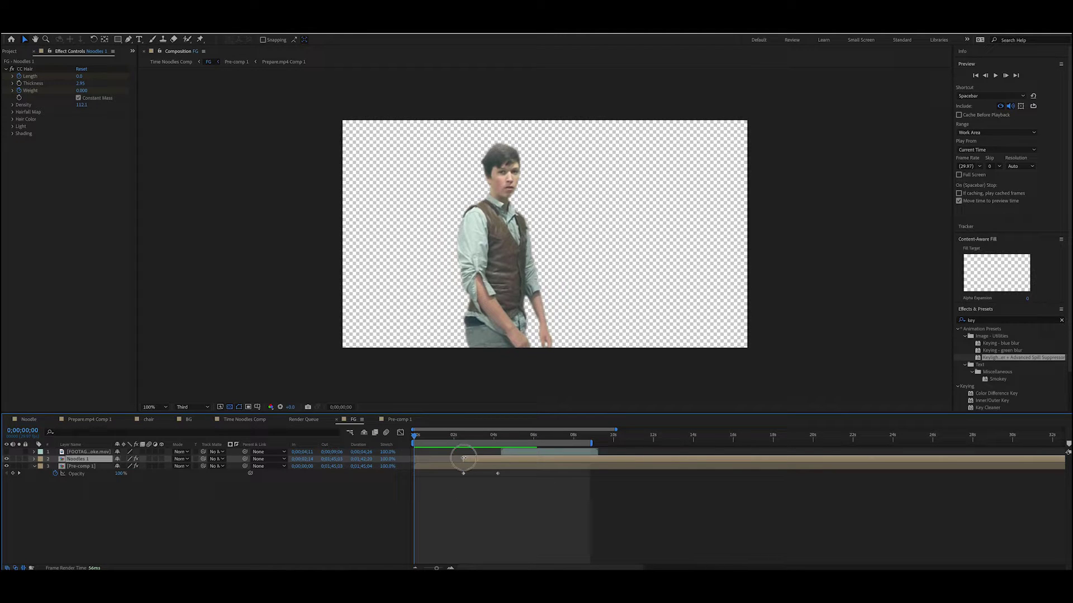
left_click_drag(464, 458, 414, 459)
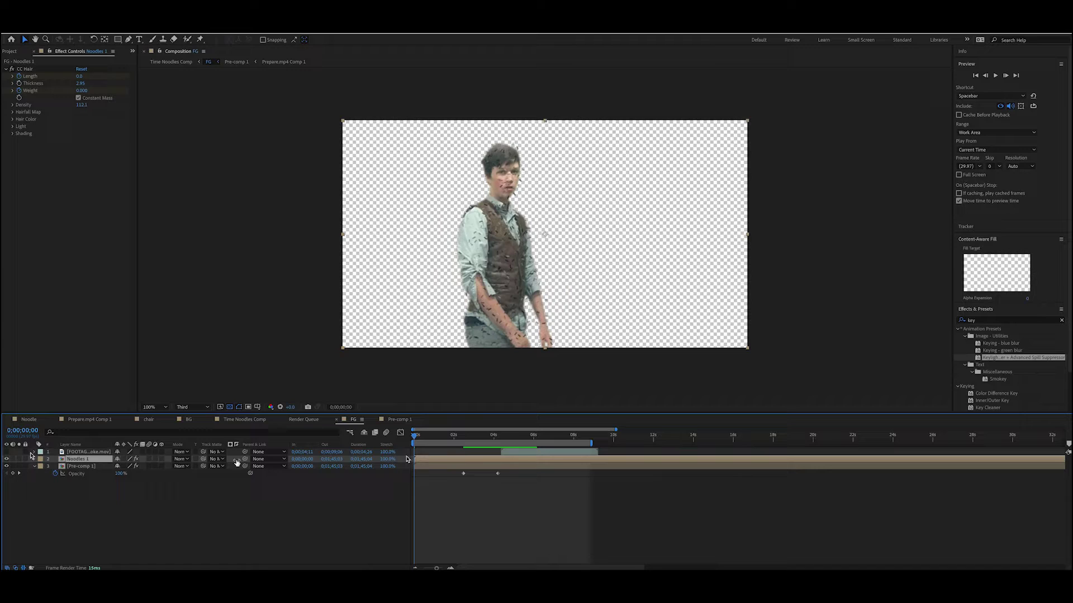
left_click(6, 459)
Delete CC Scatterize from Pre-comp 1 and preview the composition.
left_click(106, 466)
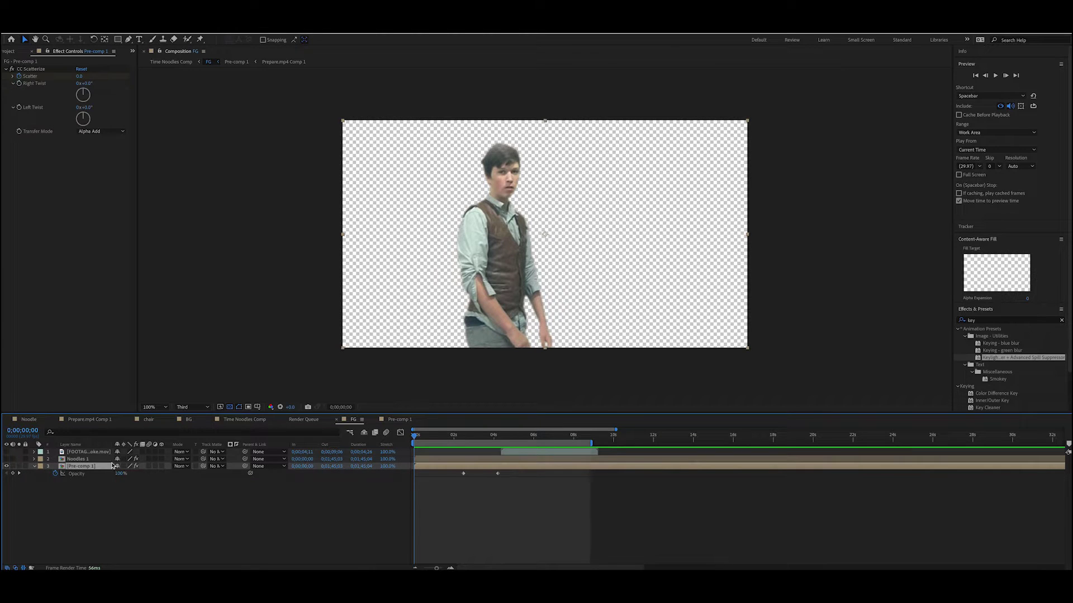
left_click(35, 69)
key("Delete")
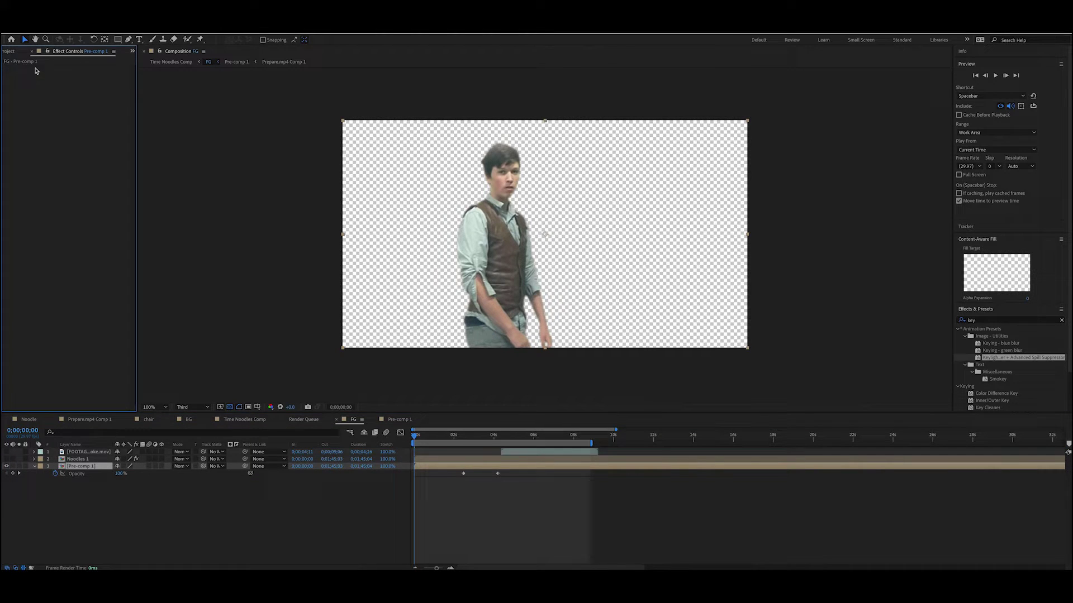
key("space")
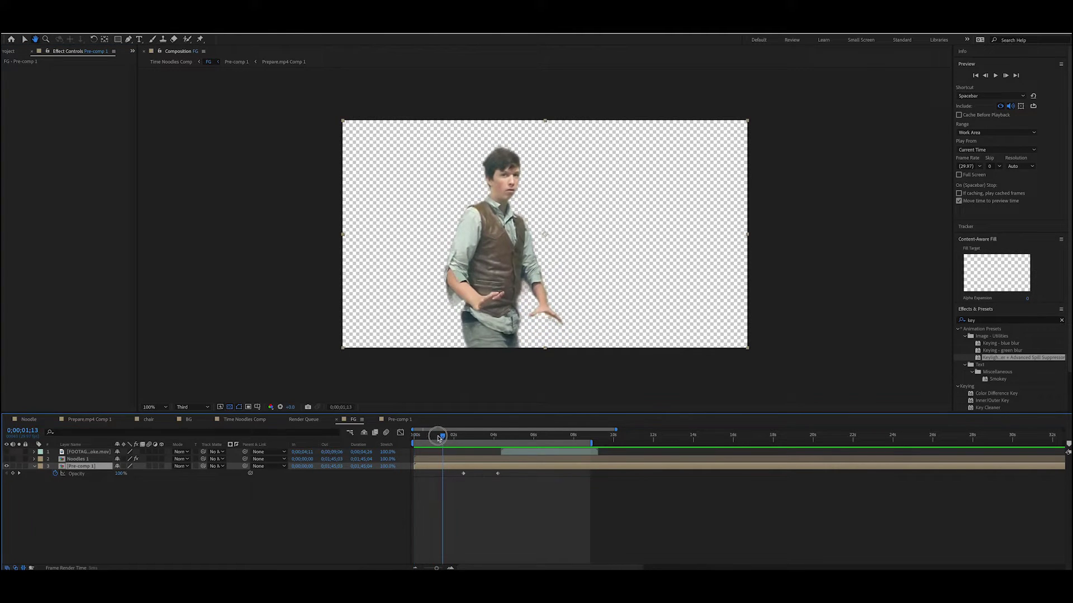
key("space")
Apply Simulation > CC Scatterize to Pre-comp 1.
left_click(172, 32)
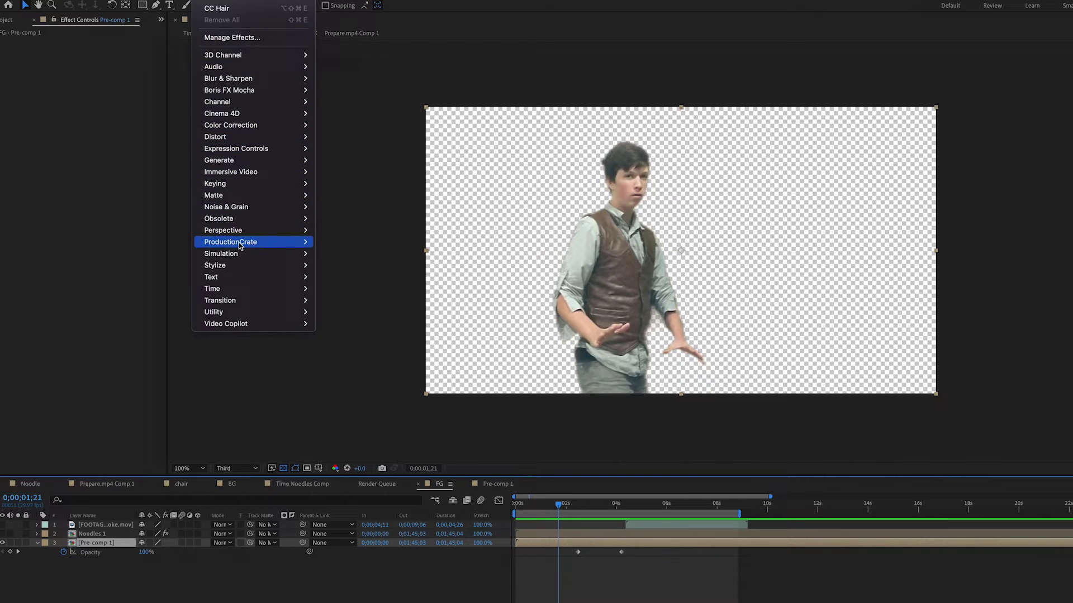
mouse_move(241, 255)
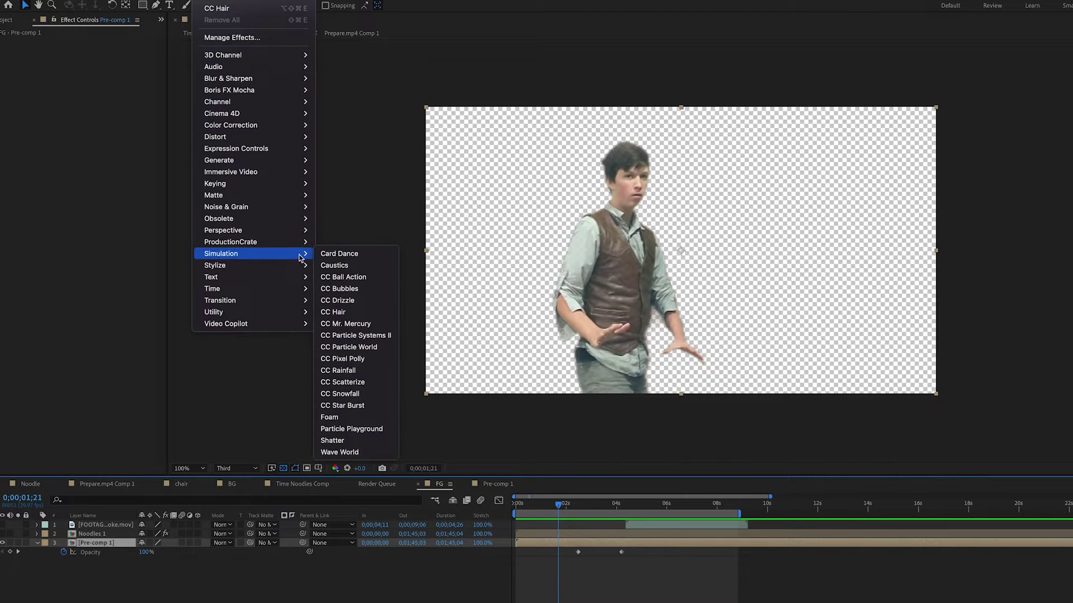
left_click(342, 382)
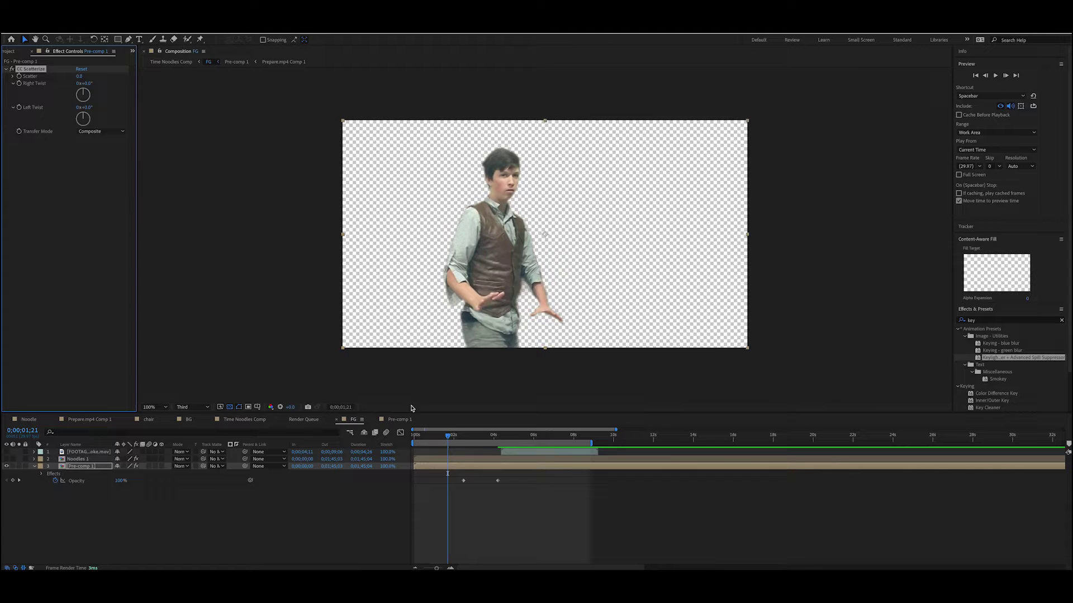
Keyframe Scatter at 0 on the first Opacity key and 17 at 0;00;04;06.
left_click_drag(449, 441, 460, 434)
left_click(19, 80)
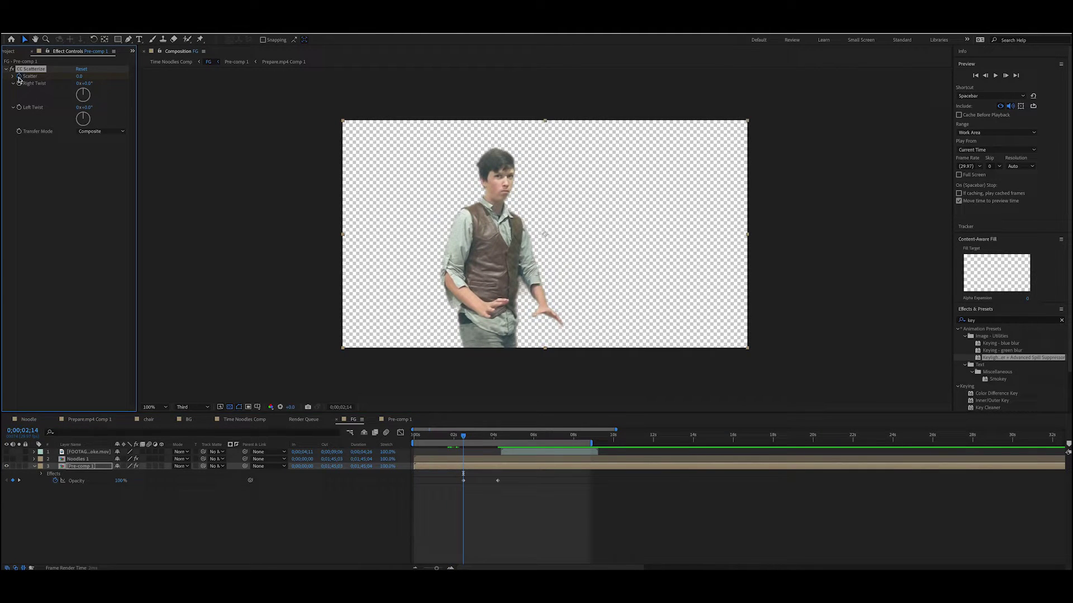
left_click_drag(463, 438, 495, 443)
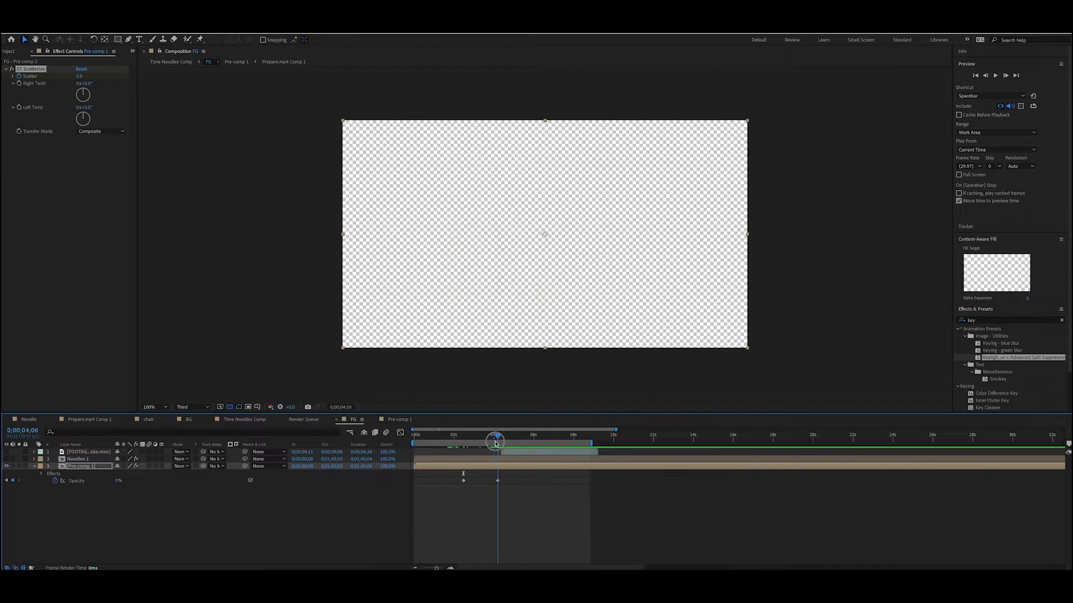
left_click(77, 77)
left_click(100, 268)
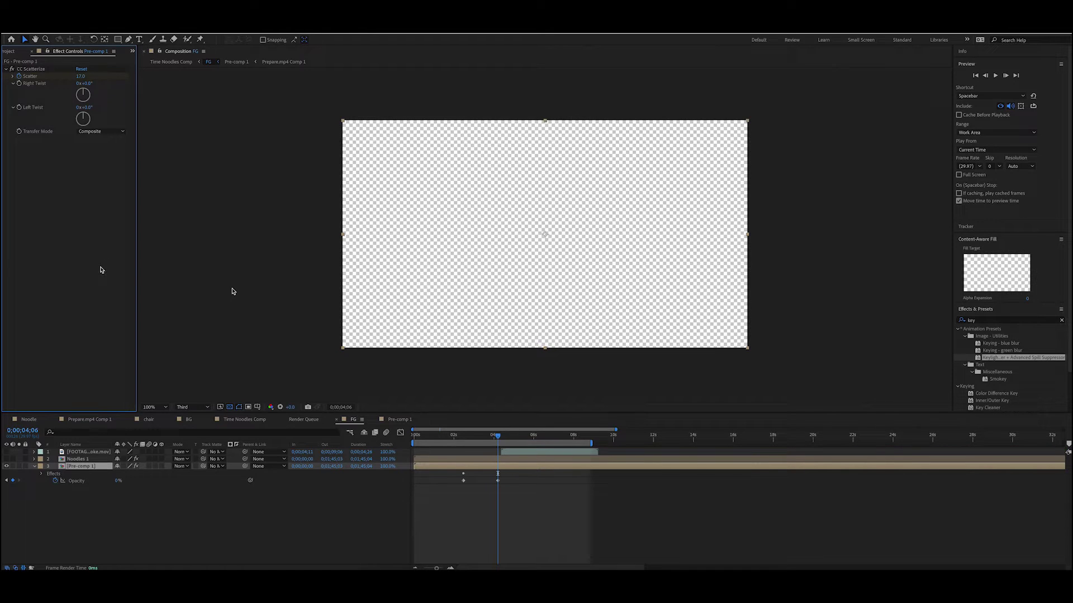
Review the scatter at 3;17, select both Opacity keyframes, and stop playback.
left_click_drag(495, 439, 467, 438)
left_click(462, 481)
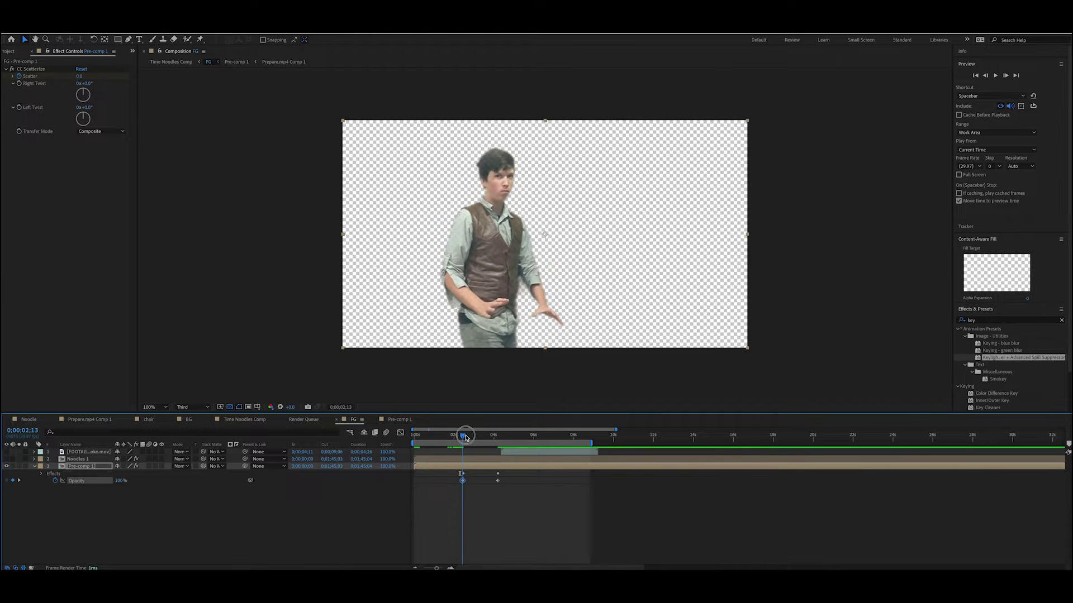
left_click(76, 481)
key("space")
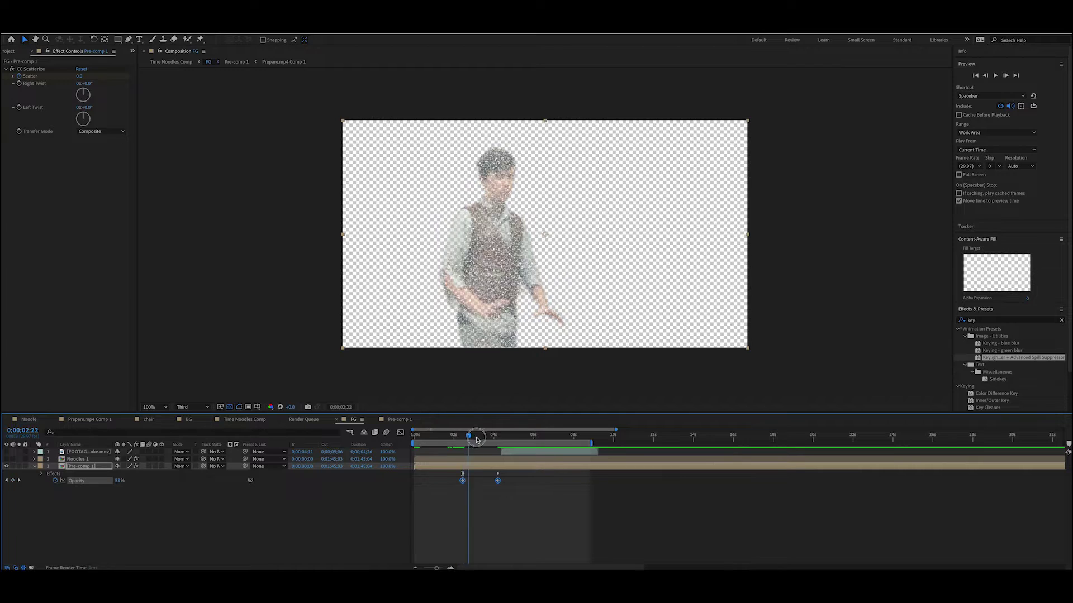
Trim Noodles 1 to start at 0;00;02;13 and apply CC Hair to it.
left_click(78, 459)
key("alt+bracketleft")
left_click(173, 28)
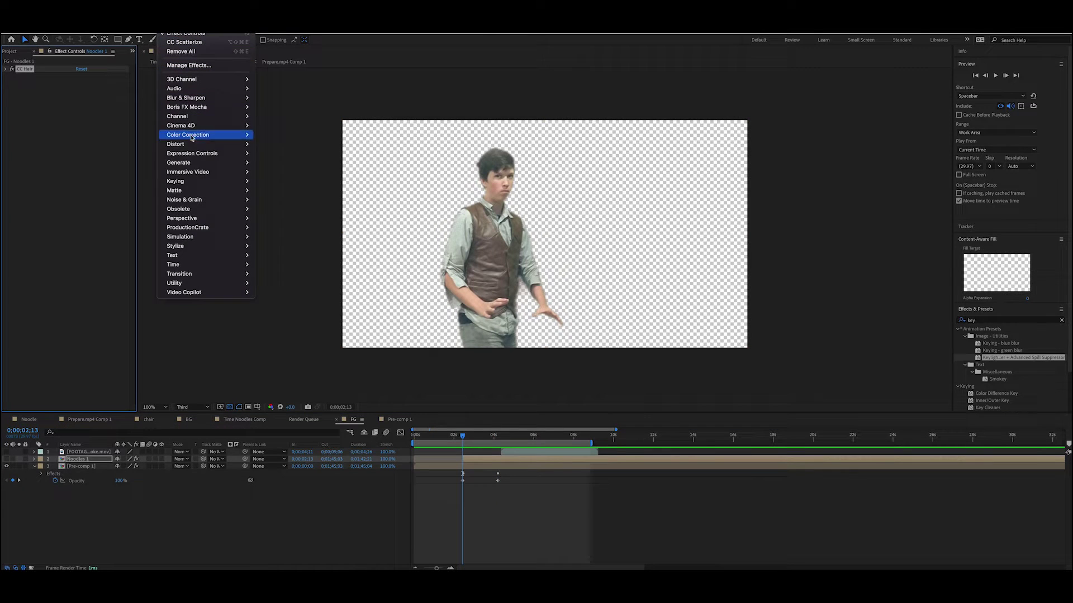
mouse_move(190, 237)
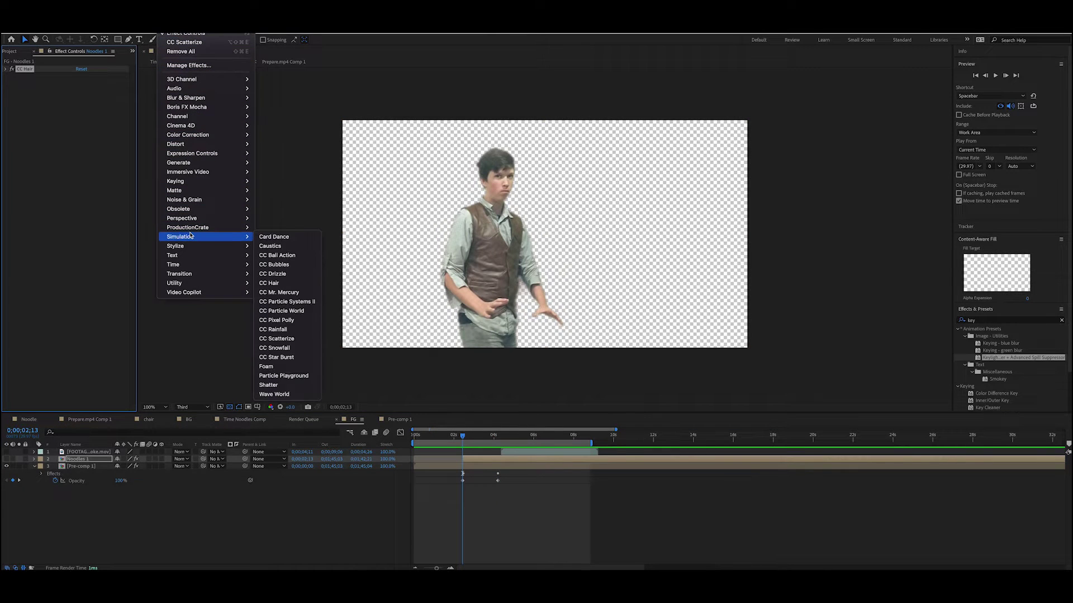
left_click(285, 286)
left_click(5, 69)
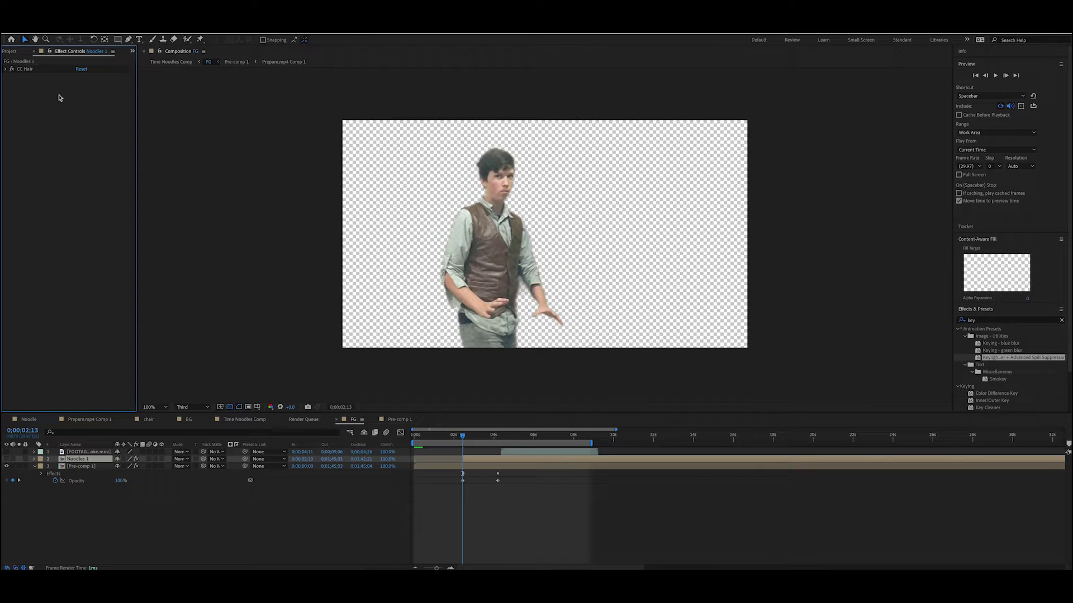
left_click(5, 70)
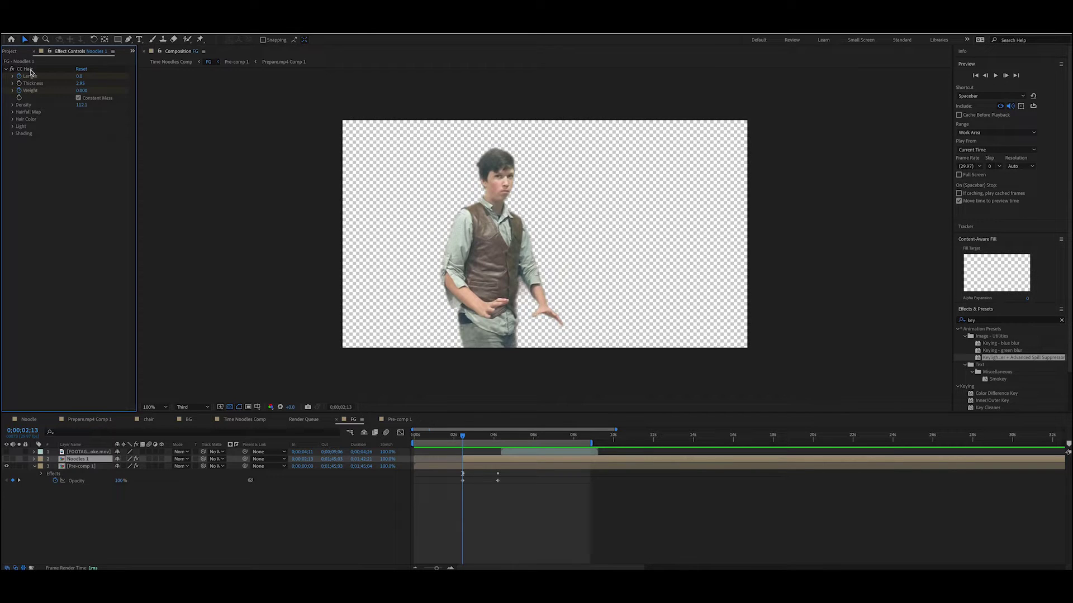
left_click(25, 70)
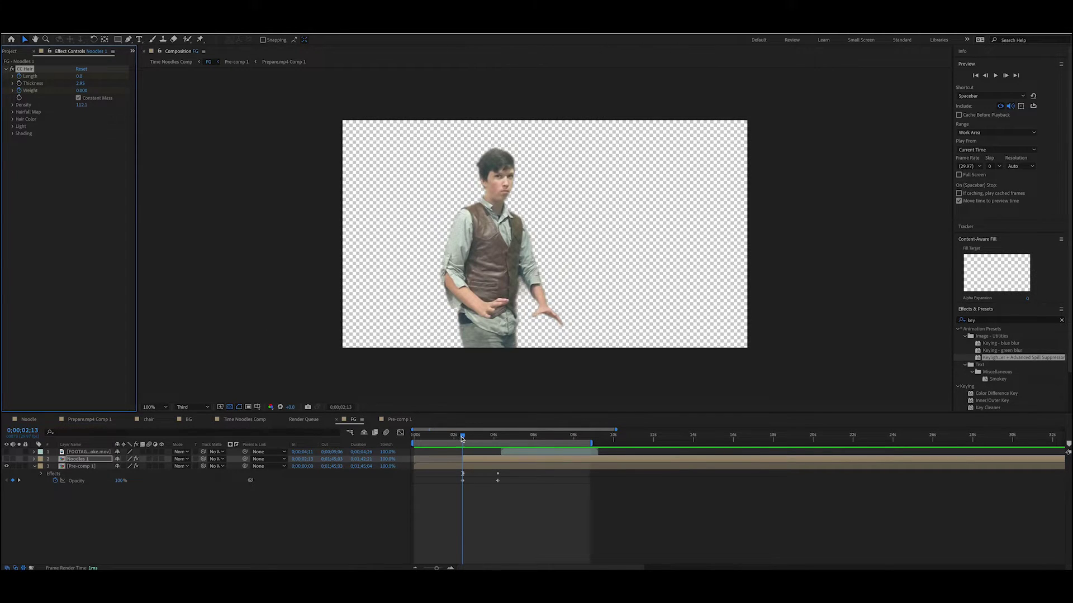
Keyframe CC Hair Length to 111.2 at 0;00;04;06, then check the fade at 3;09.
left_click_drag(462, 439, 498, 439)
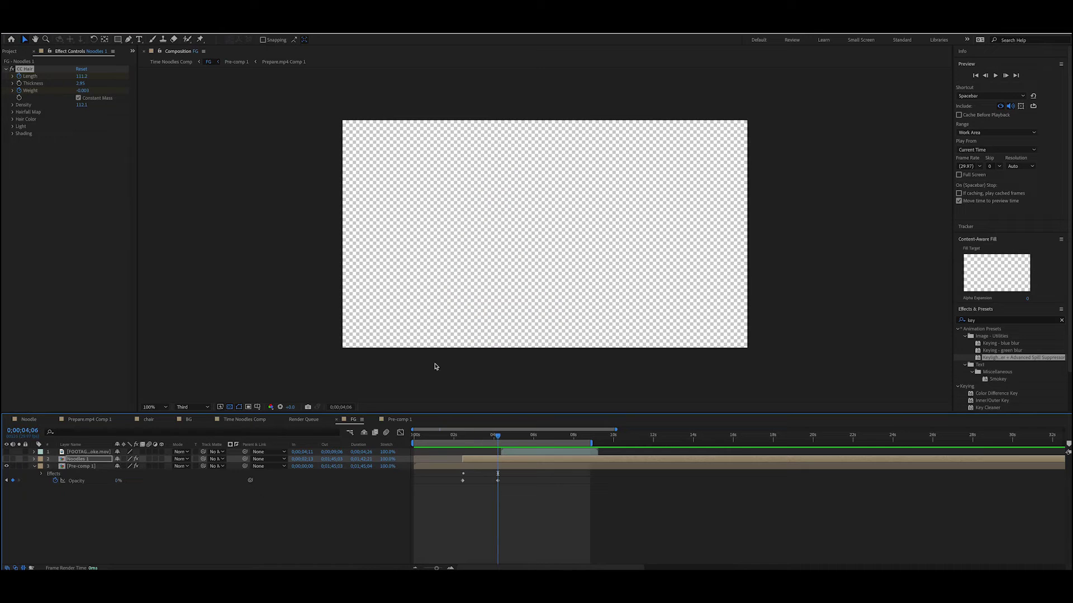
left_click(94, 78)
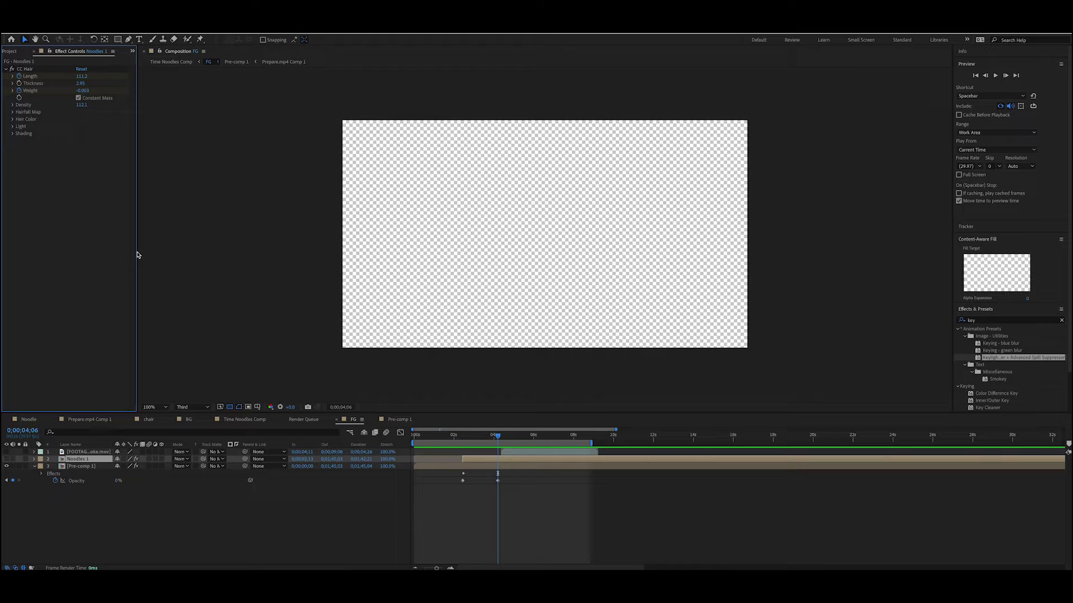
left_click_drag(504, 436, 479, 438)
Show Noodles 1 again and reduce its CC Hair Thickness to 2.29.
key("t")
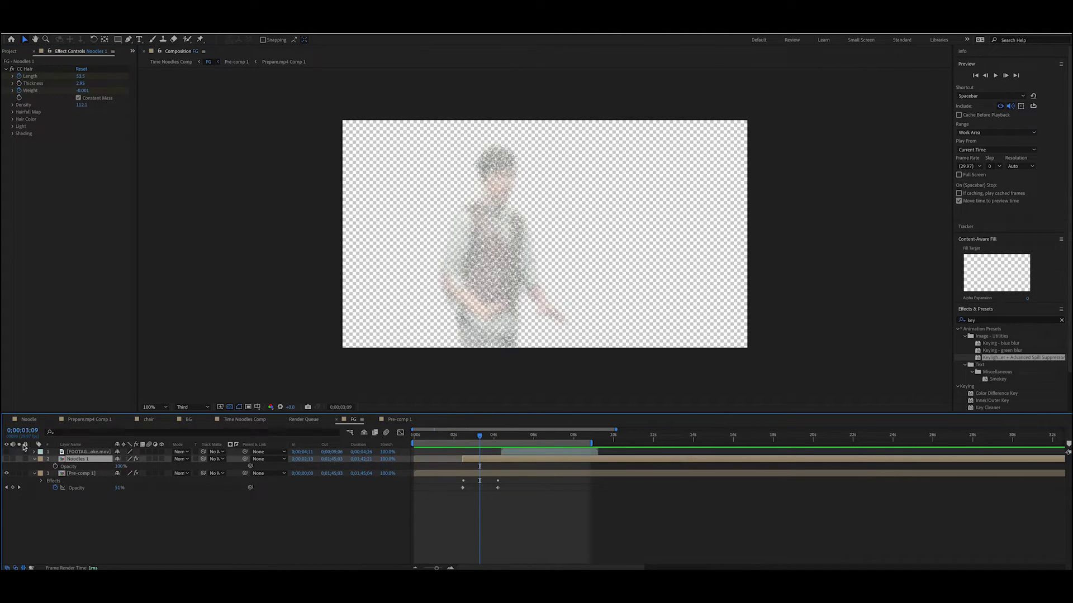
left_click(74, 468)
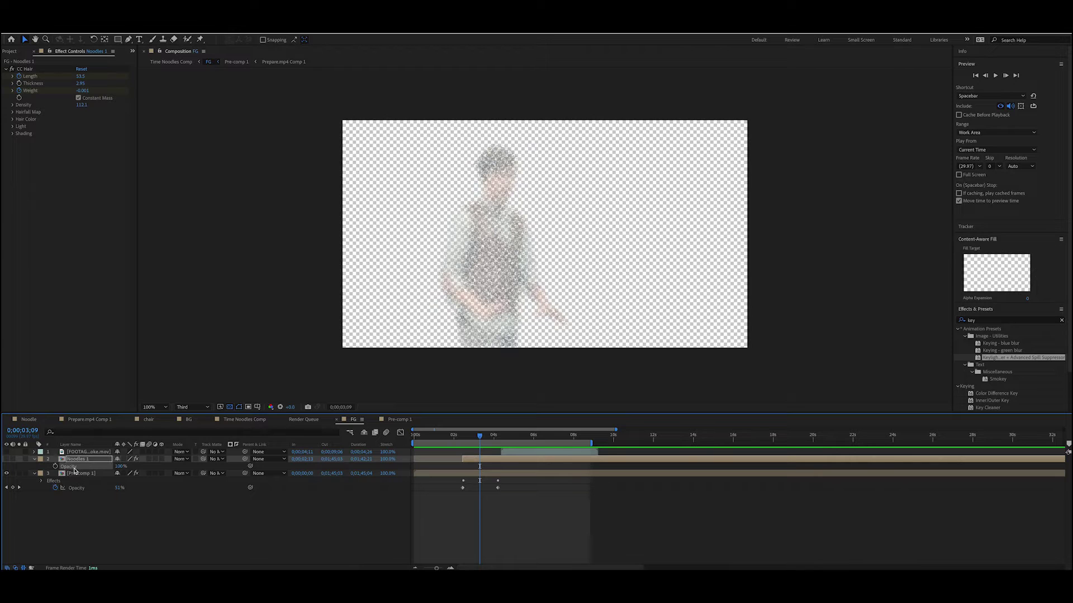
left_click(7, 460)
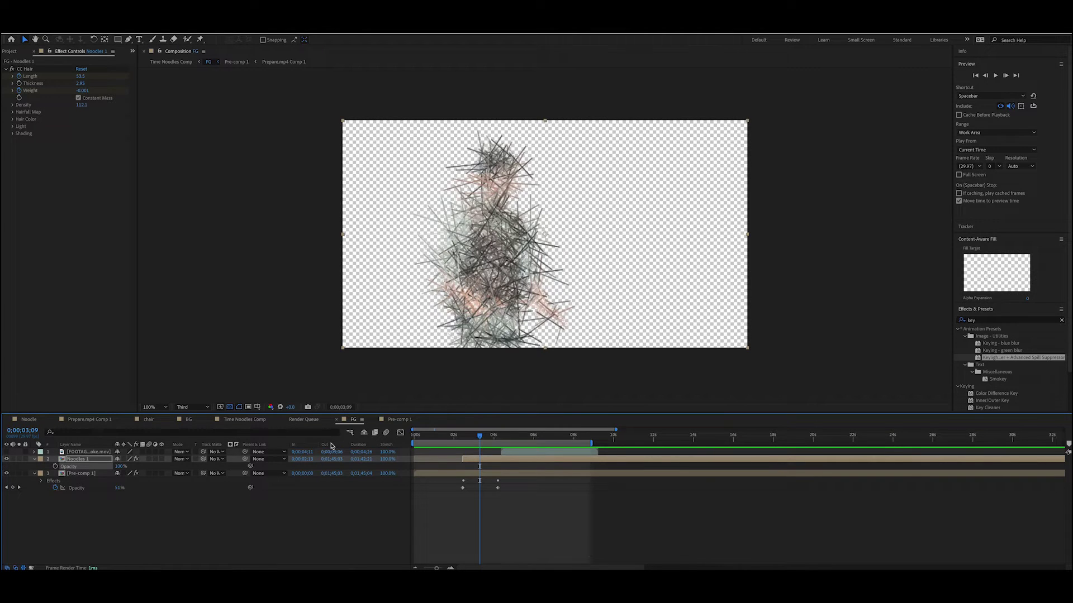
left_click_drag(484, 438, 586, 436)
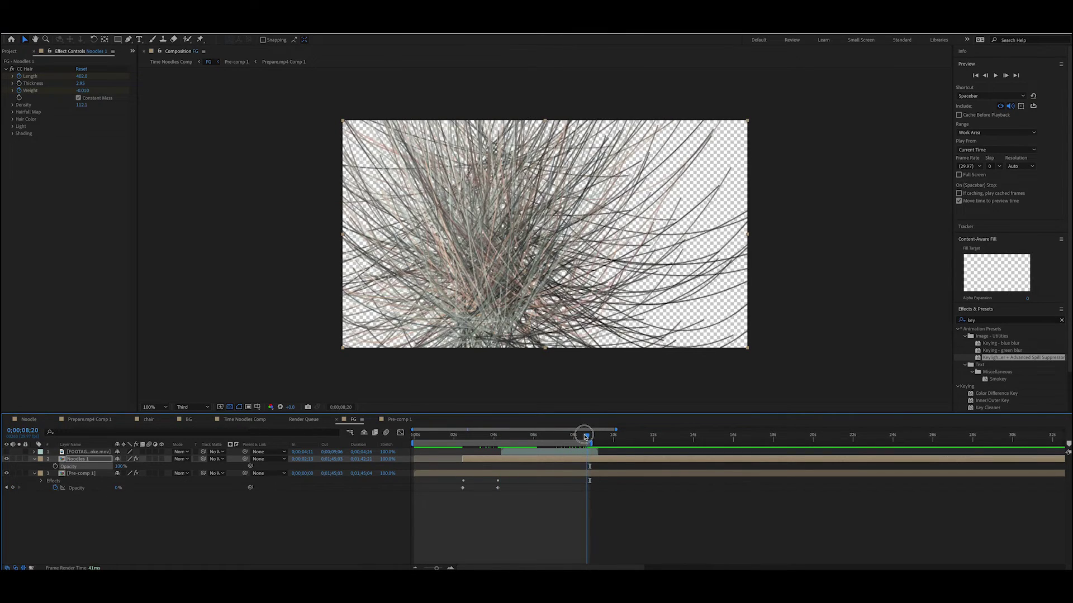
mouse_move(82, 84)
left_mouse_down()
mouse_move(52, 82)
mouse_move(66, 86)
left_mouse_up()
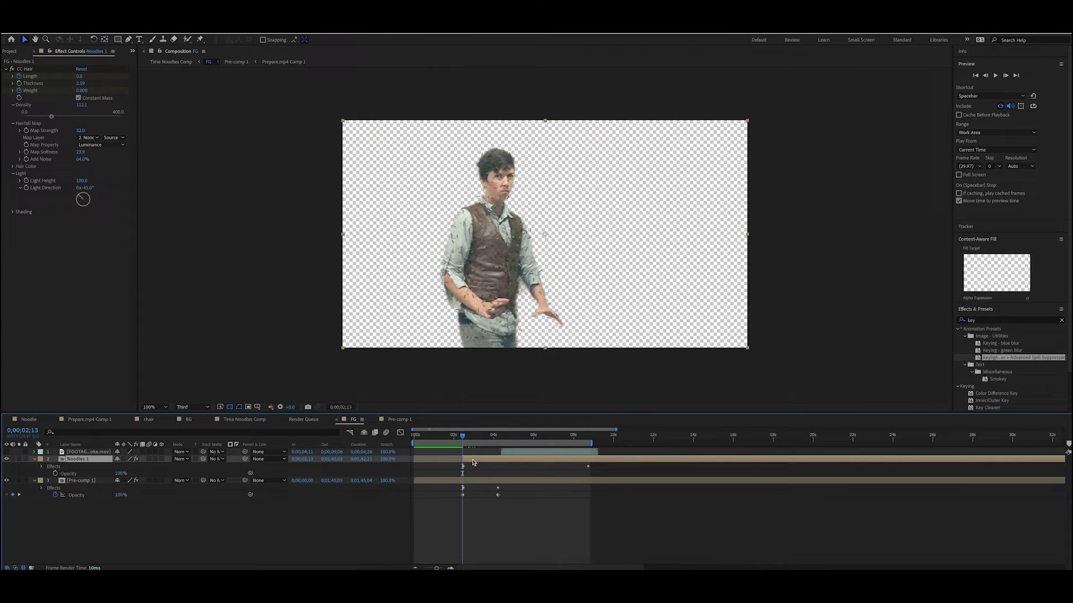
Duplicate Noodles 1 as Noodles 2 with Density about 166 and Thickness 3.53.
key("ctrl+d")
left_click_drag(462, 437, 503, 440)
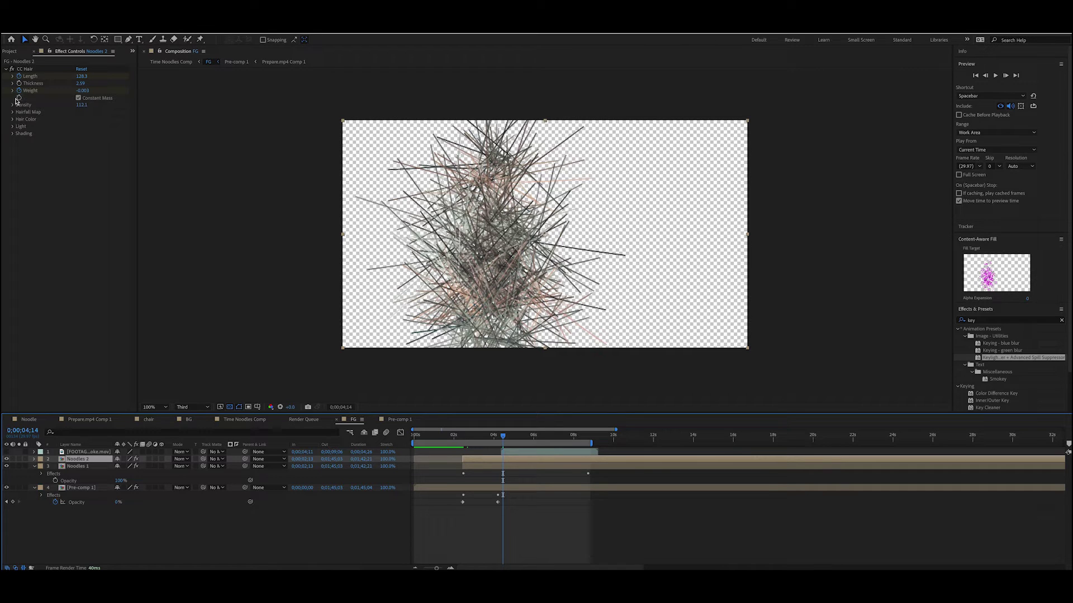
left_click_drag(86, 108, 114, 83)
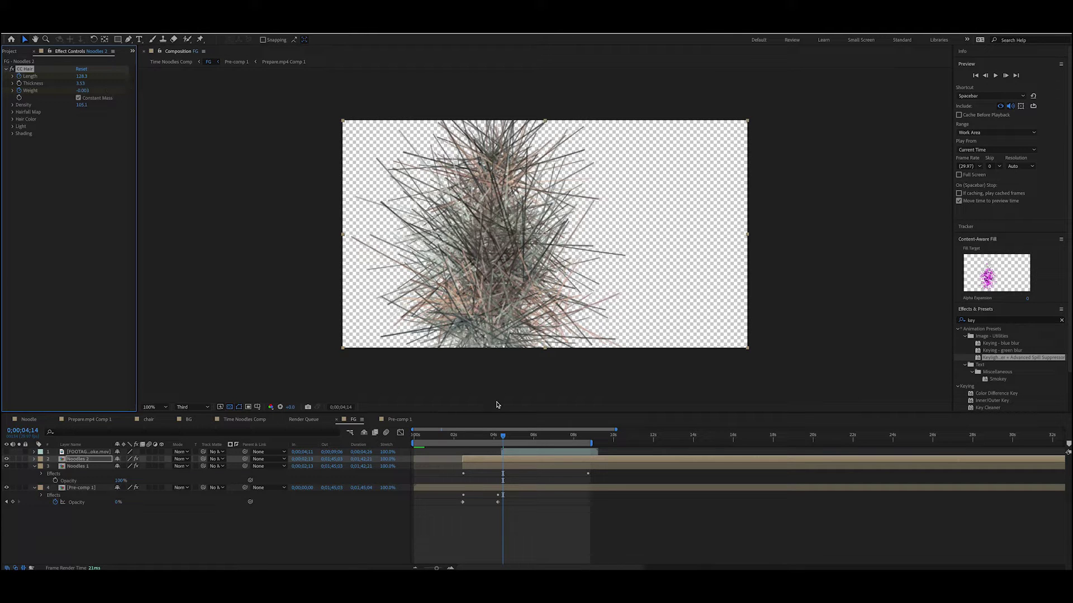
left_click_drag(503, 437, 533, 439)
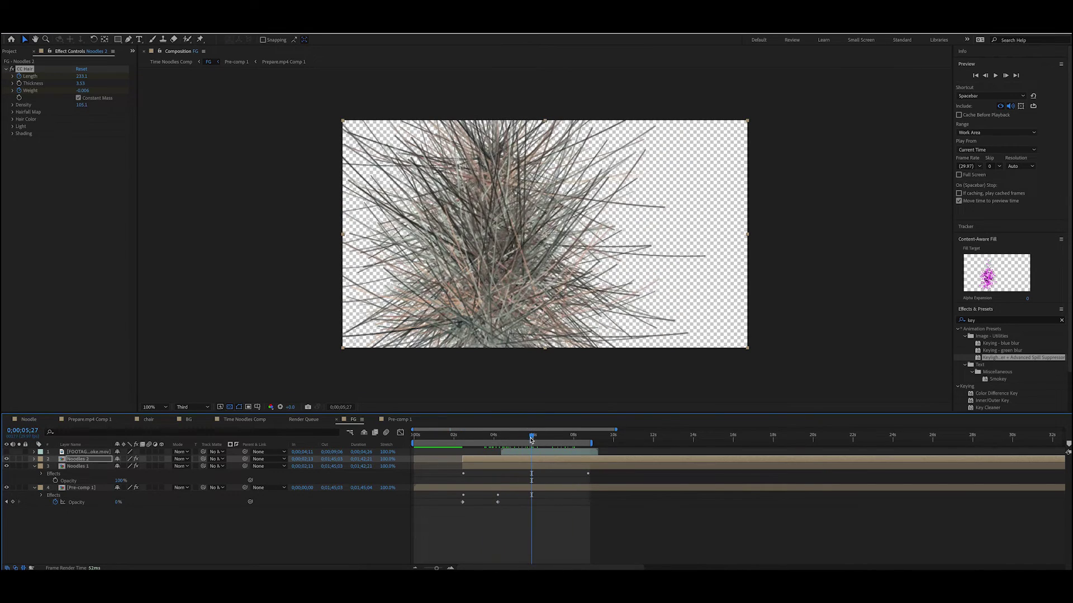
left_click(96, 458)
Duplicate Noodles 2, rename it Red, thicken its strands, and place it below Noodles 2.
key("ctrl+d")
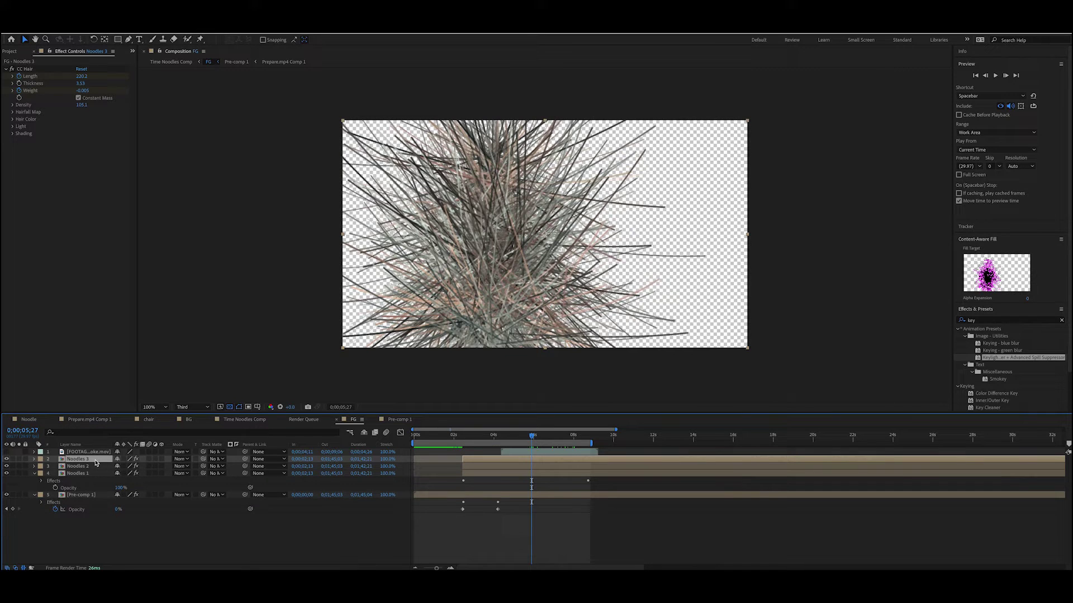
key("Return")
key("Return")
left_click_drag(80, 85, 78, 121)
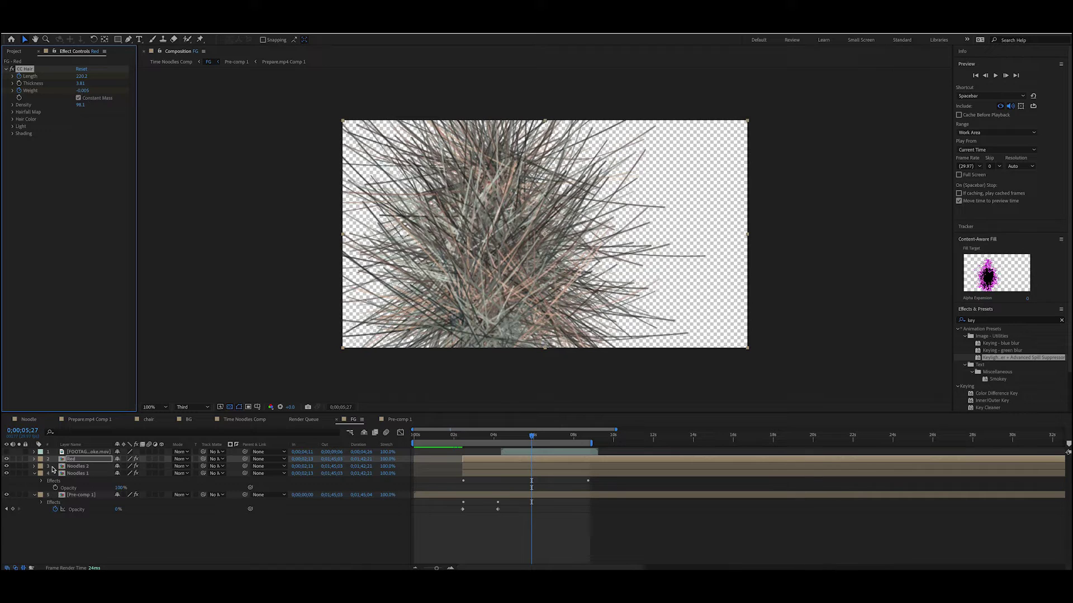
left_click_drag(92, 462, 95, 472)
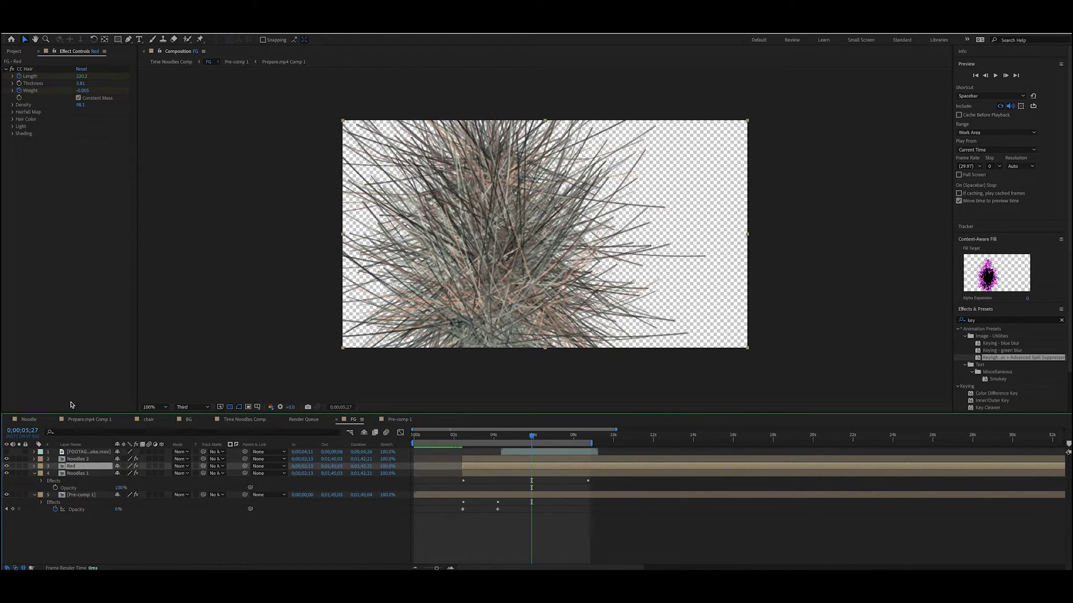
Set Red's CC Hair Color to 9E0000 and Color Inheritance to 76%.
left_click(12, 108)
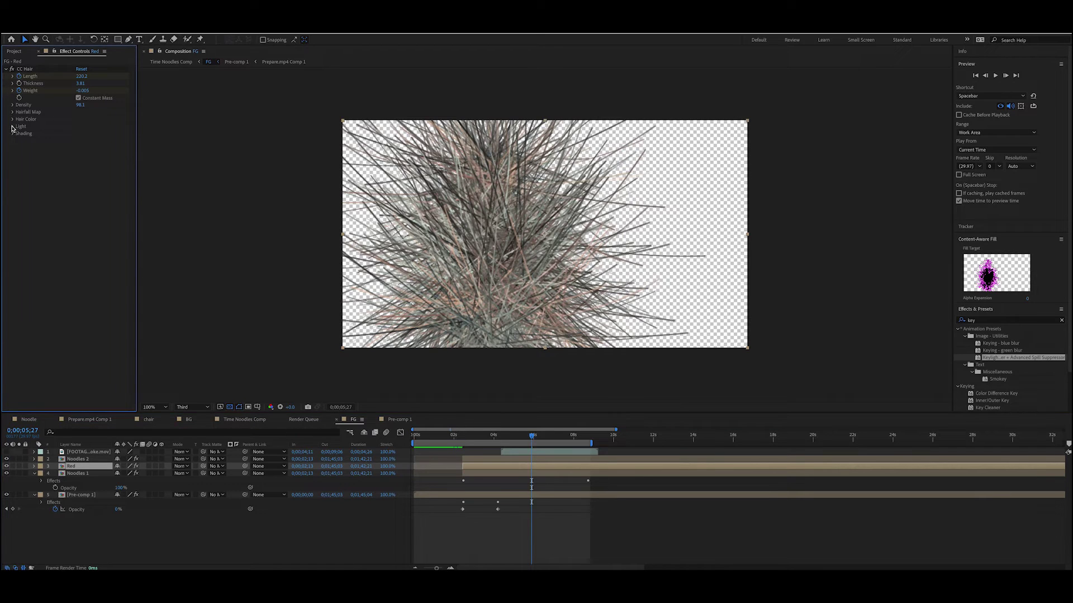
left_click(13, 120)
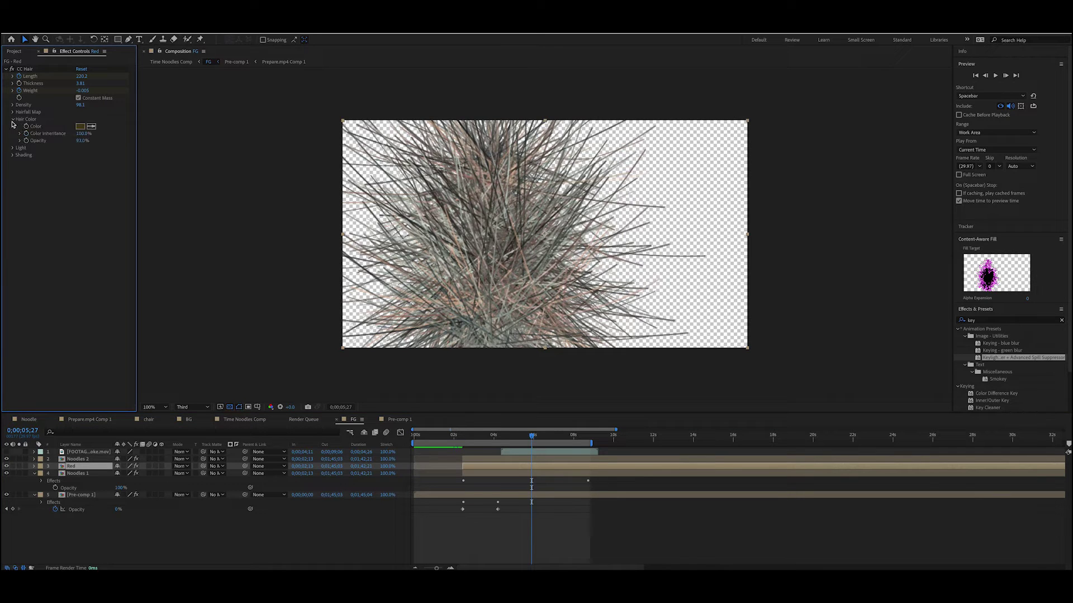
left_click(80, 127)
left_click_drag(309, 314, 308, 296)
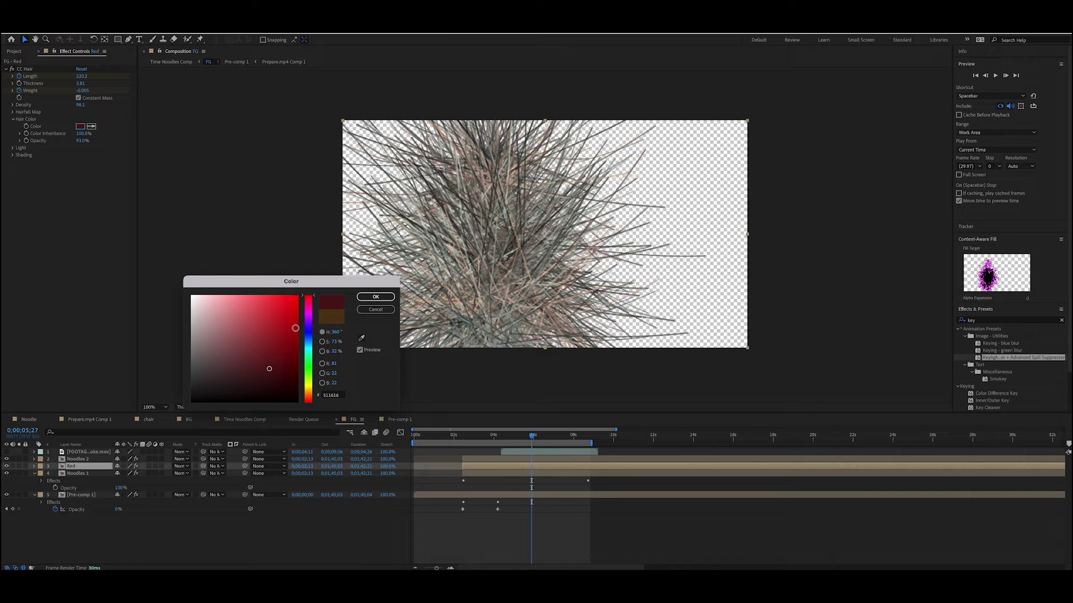
left_click_drag(292, 358, 297, 336)
left_click(383, 297)
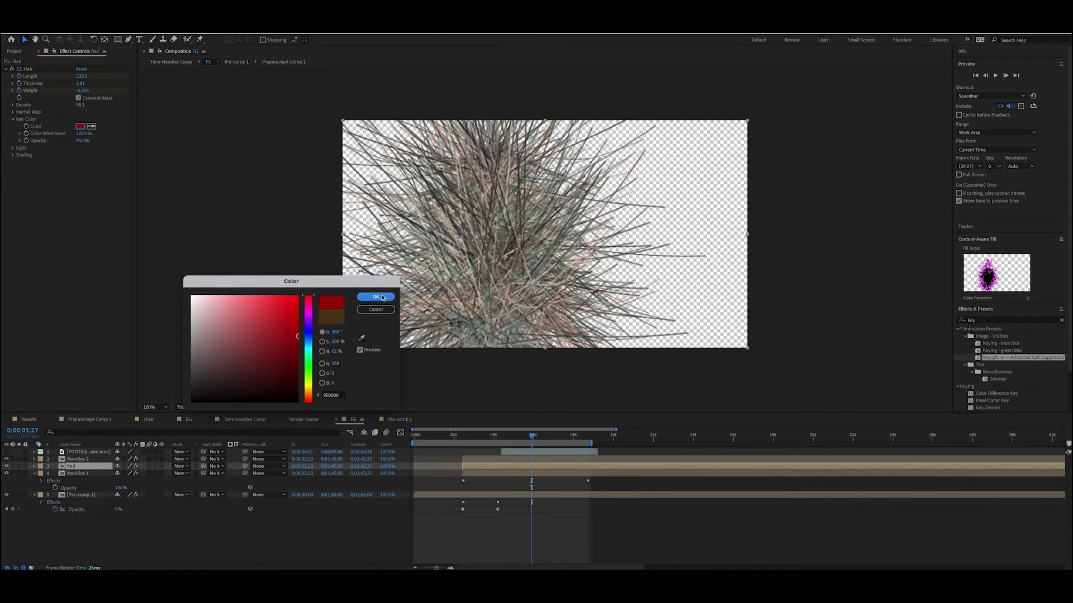
left_click_drag(82, 133, 53, 133)
Fade Noodles 1 opacity from 100% at 6;29 to 0% at 8;19.
left_click(587, 440)
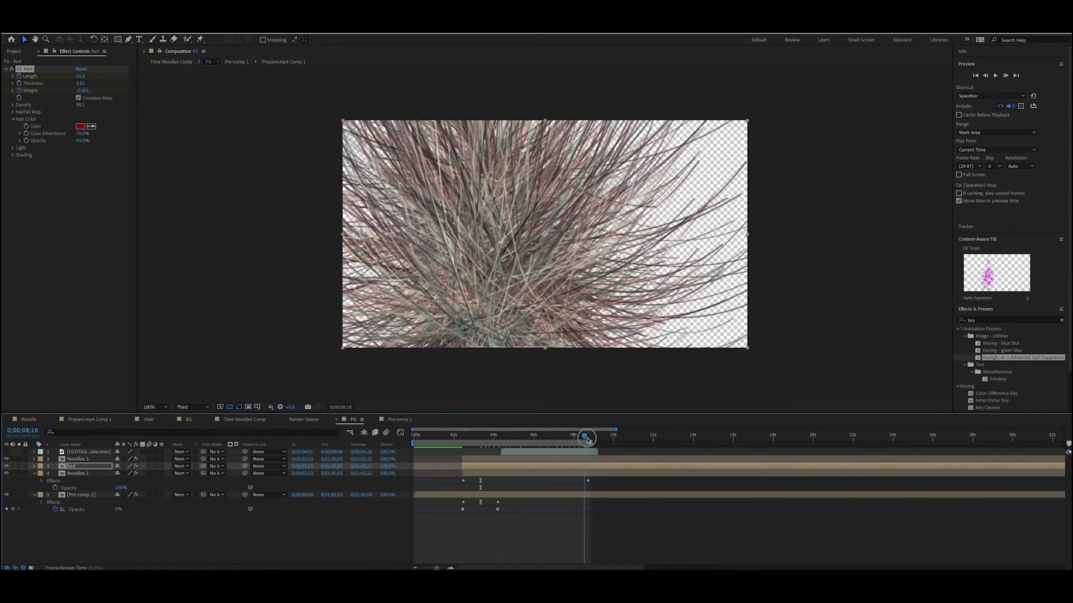
left_click_drag(587, 440, 553, 454)
left_click(77, 474)
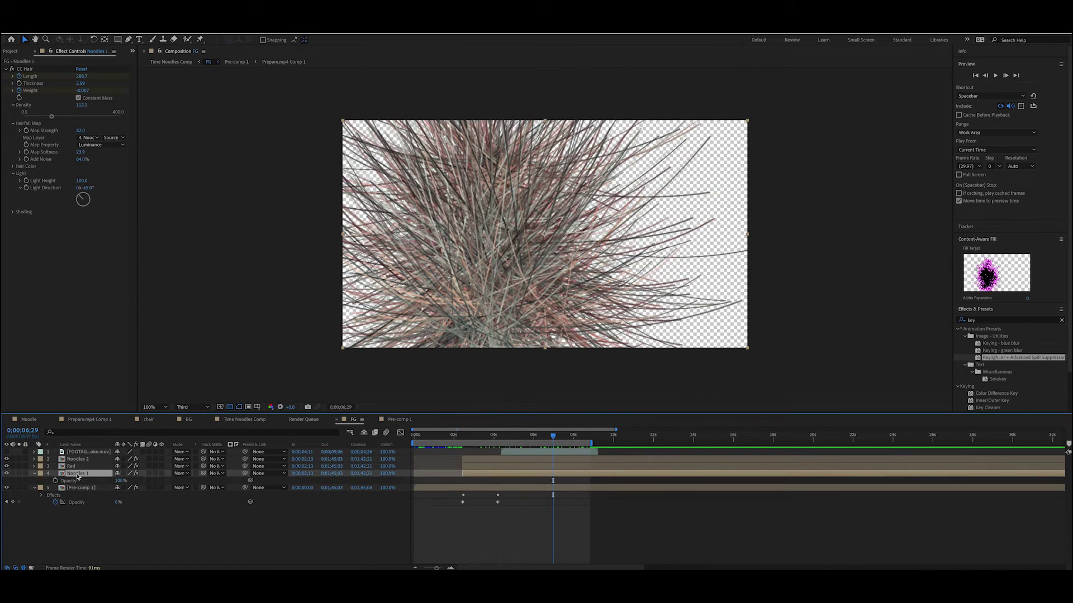
left_click(55, 480)
key("shift+Page_Down")
key("shift+Page_Down")
key("shift+Page_Down")
key("shift+Page_Down")
key("shift+Page_Down")
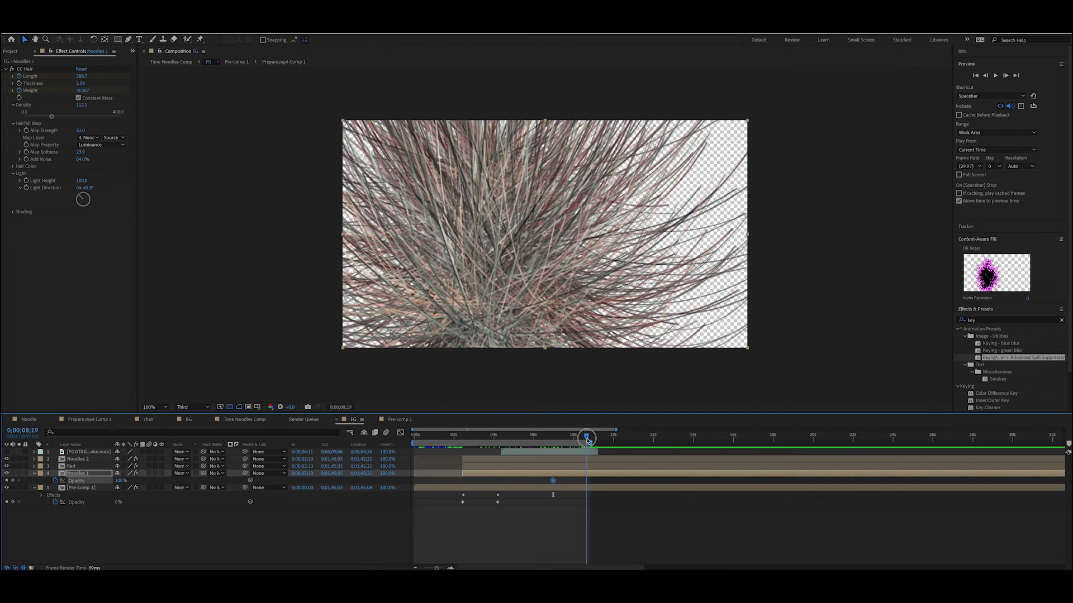
left_click_drag(120, 480, 95, 482)
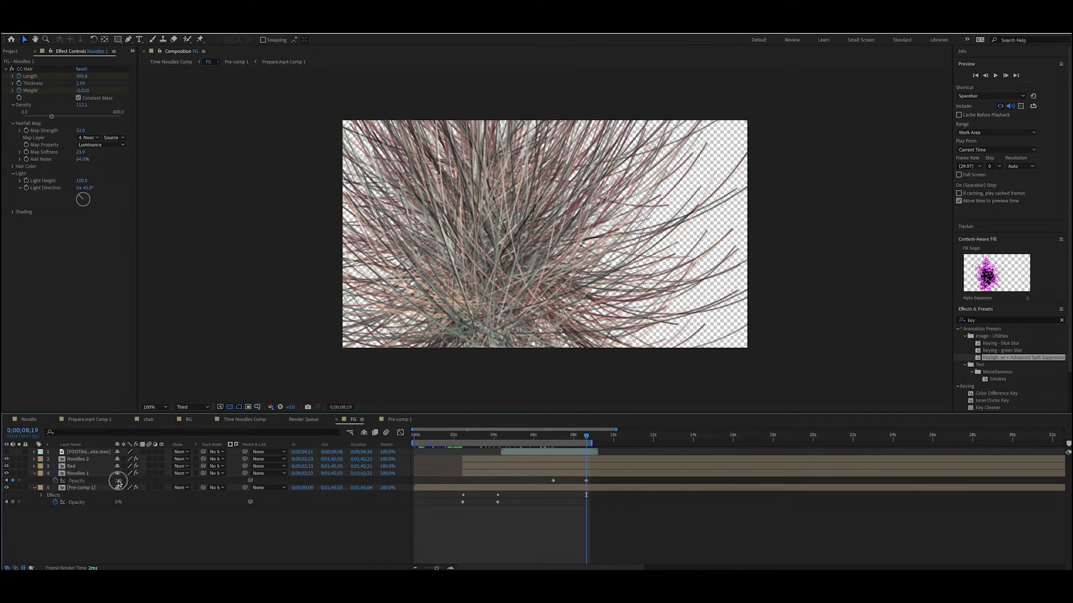
Fade the Red and Noodles 2 layers to 0% opacity by about 8 seconds, then preview.
mouse_move(586, 436)
left_mouse_down()
mouse_move(531, 436)
mouse_move(574, 436)
left_mouse_up()
left_click(559, 466)
key("t")
left_click(55, 474)
left_click_drag(121, 473, 95, 474)
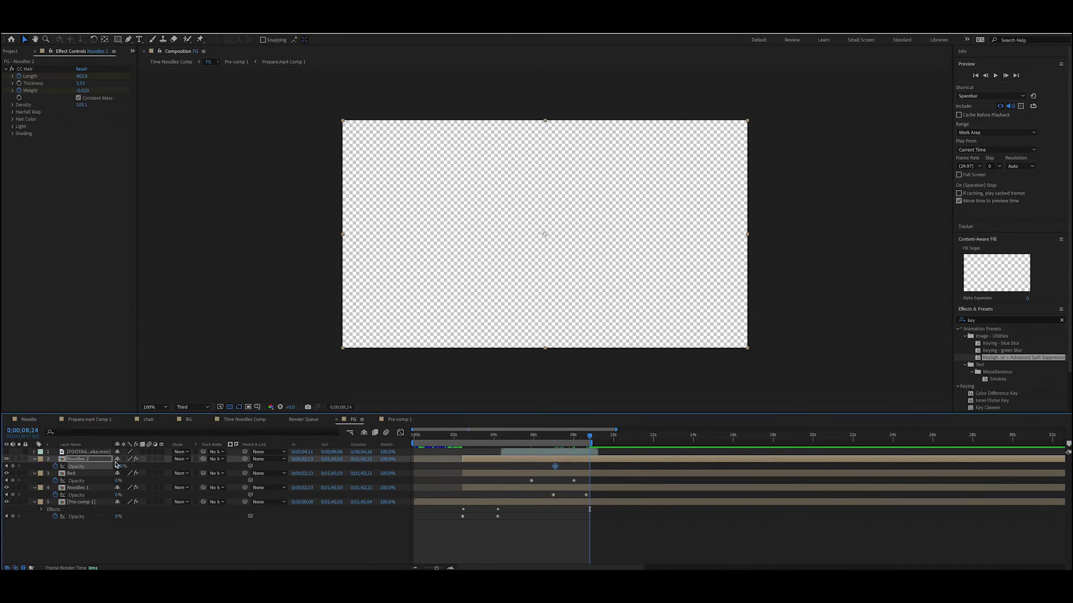
left_click_drag(115, 464, 51, 466)
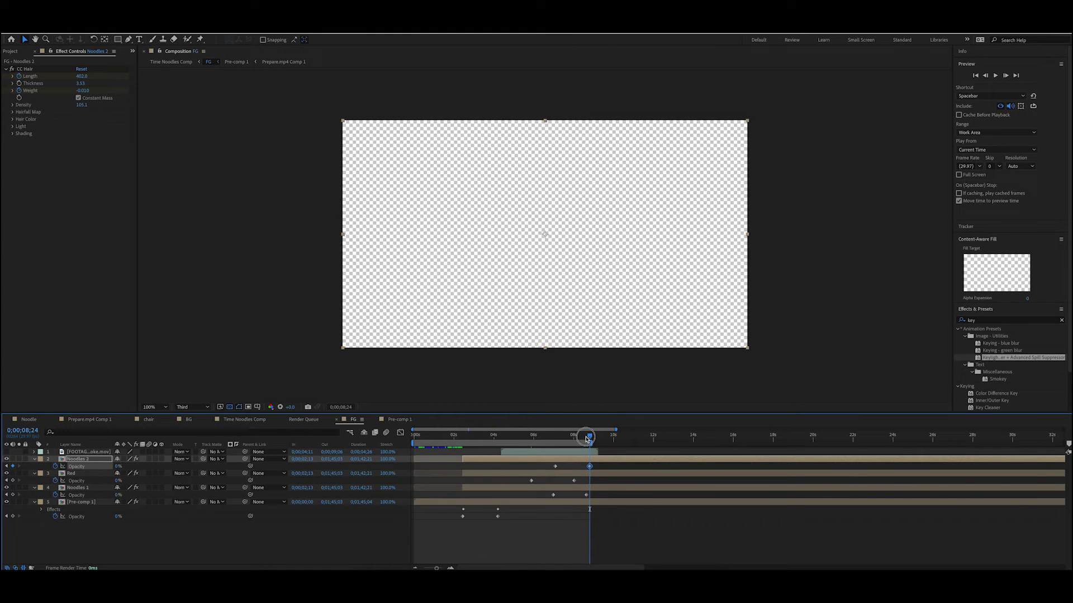
left_click_drag(590, 436, 524, 445)
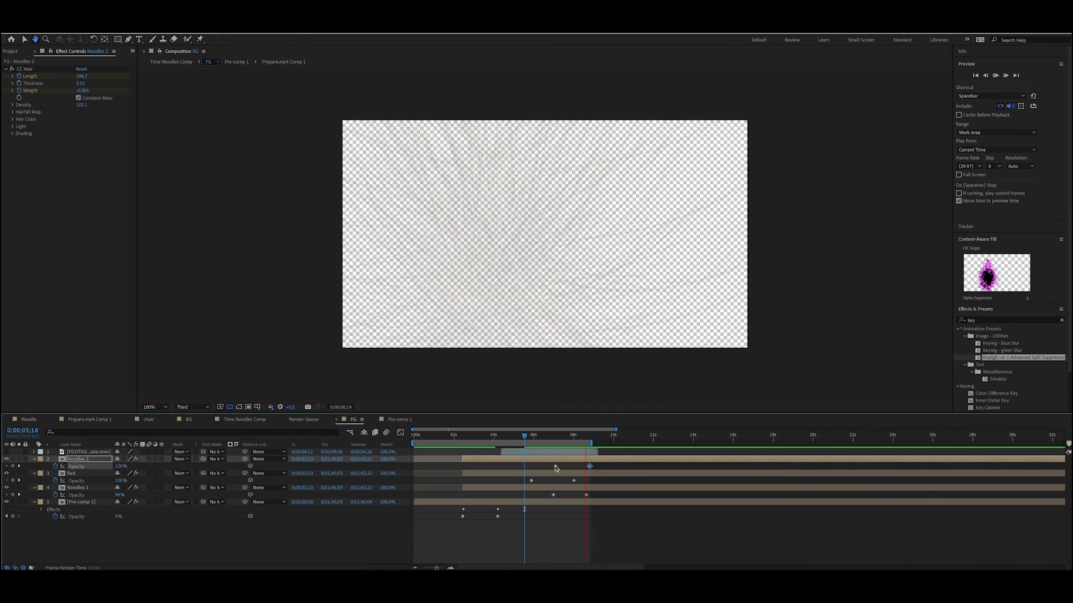
key("space")
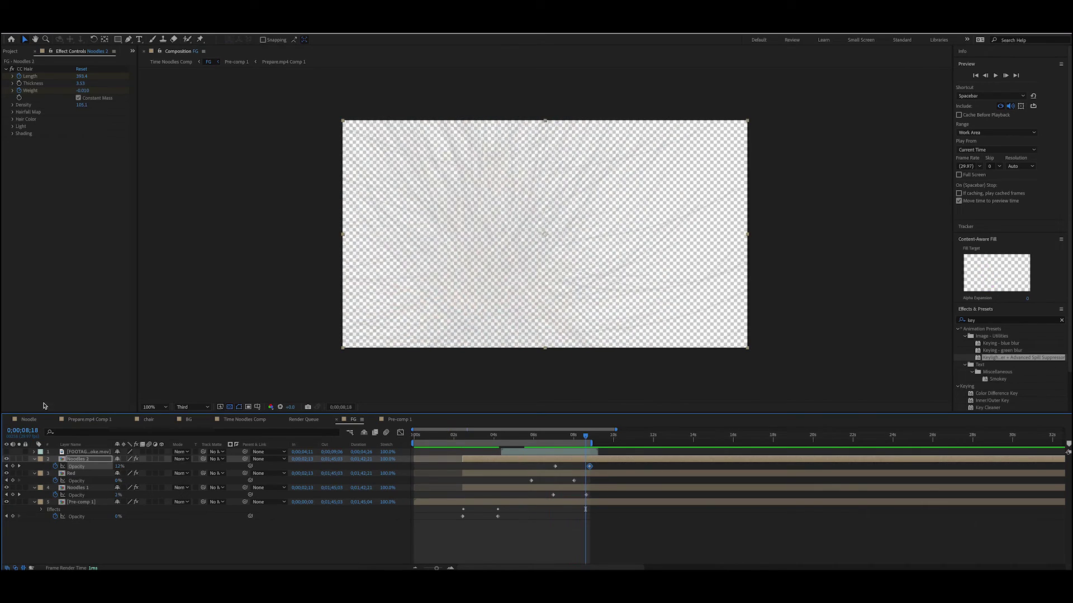
Switch to Time Noodles Comp, collapse the FG layer, and select the embers footage at 2;04.
left_click(253, 423)
left_click(35, 466)
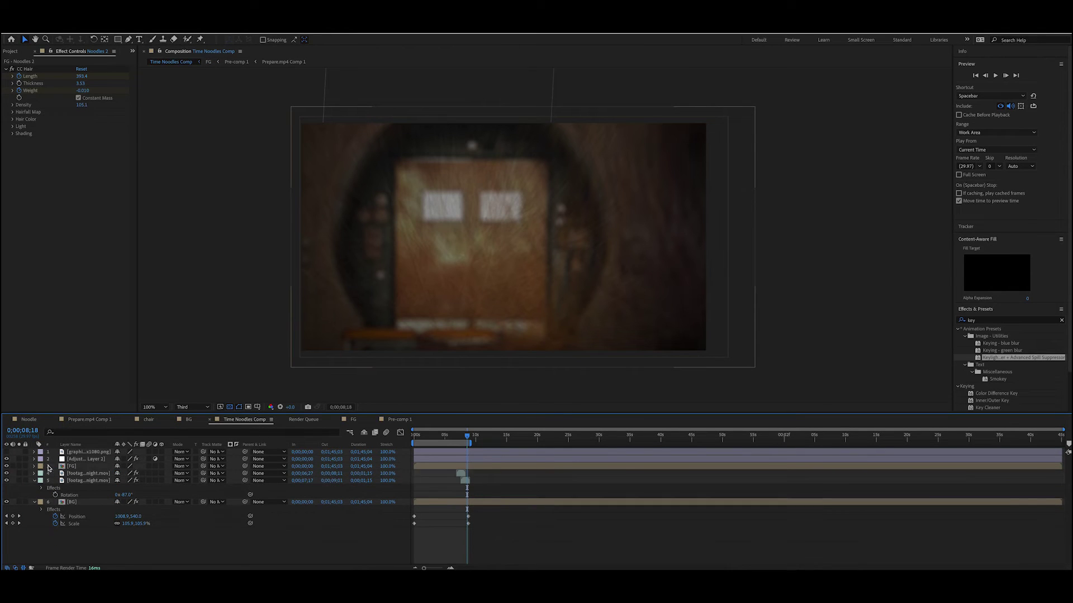
left_click(81, 466)
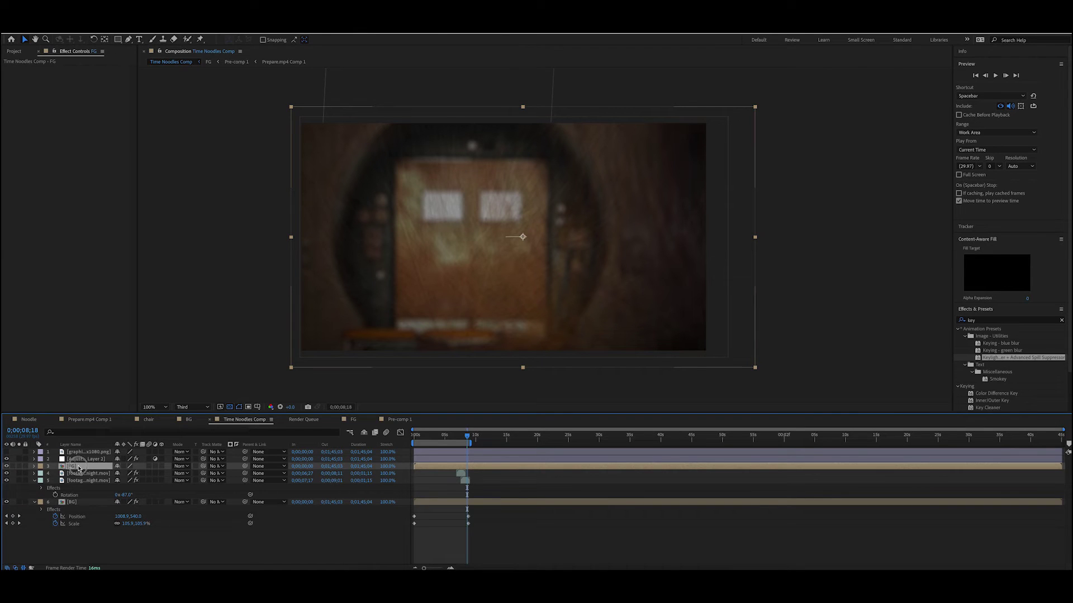
mouse_move(468, 437)
left_mouse_down()
mouse_move(419, 438)
mouse_move(461, 435)
left_mouse_up()
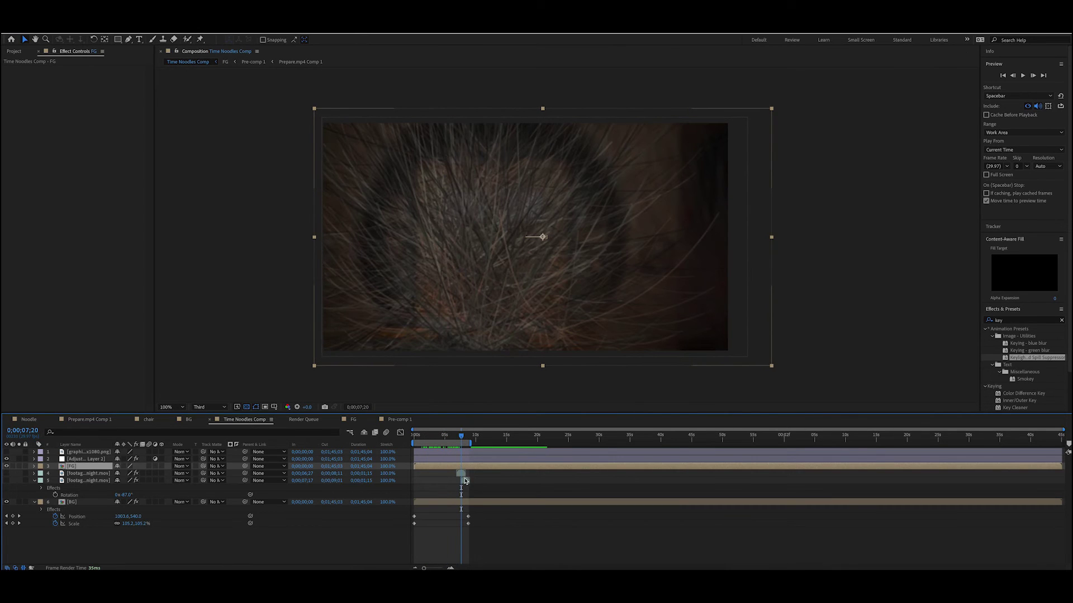
left_click(462, 474)
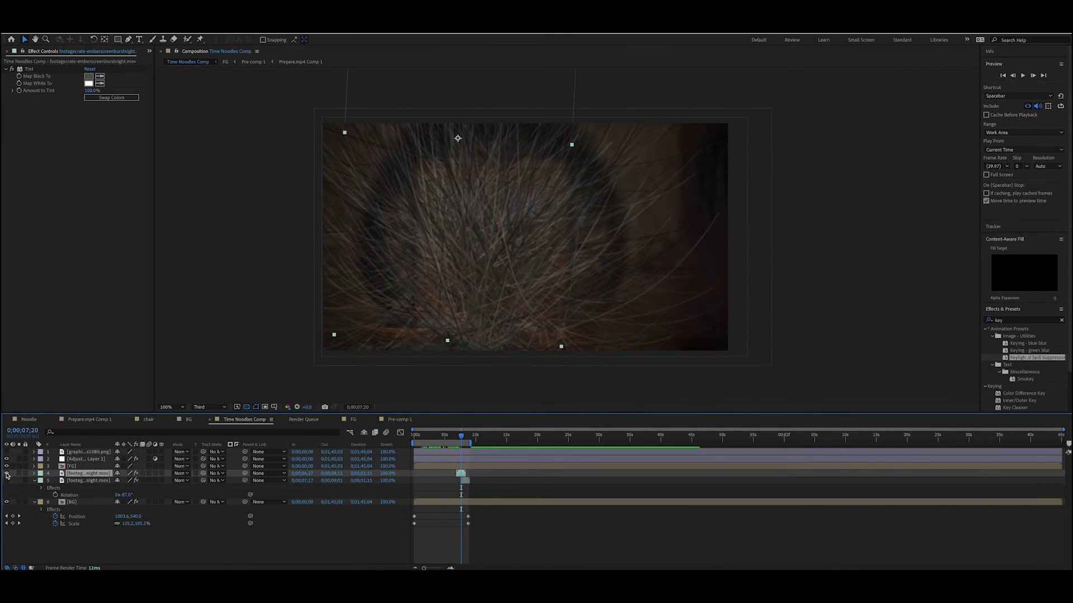